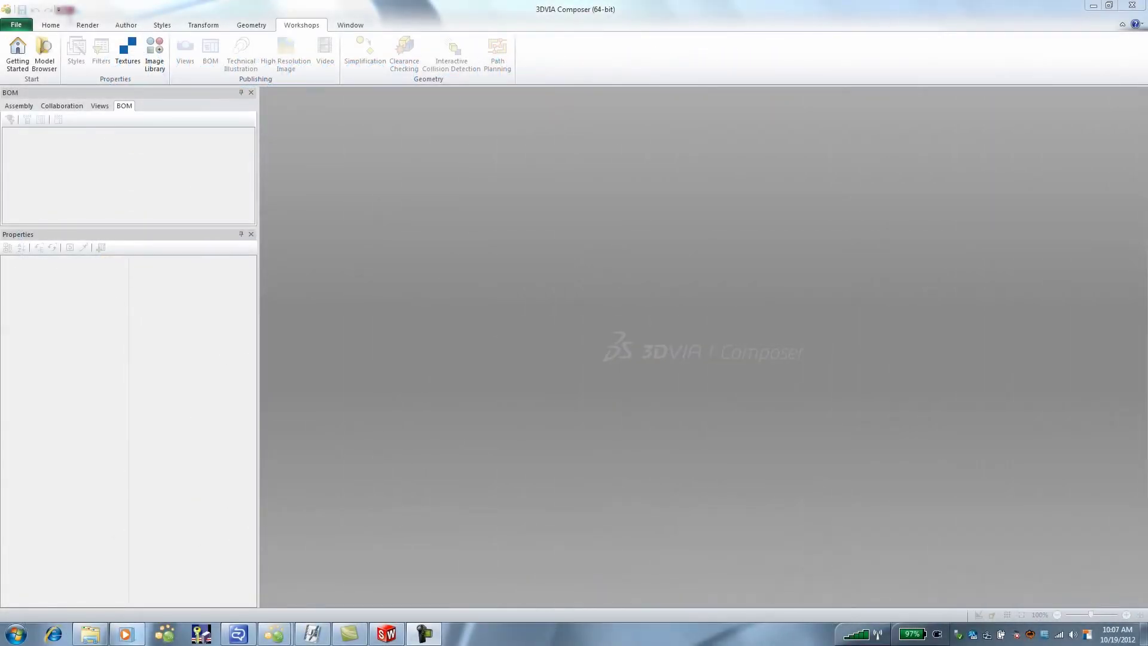
Open Mobile Gantry.SLDASM with the SolidWorks (default) import profile
{"action": "left_click", "coordinate": [16, 26]}
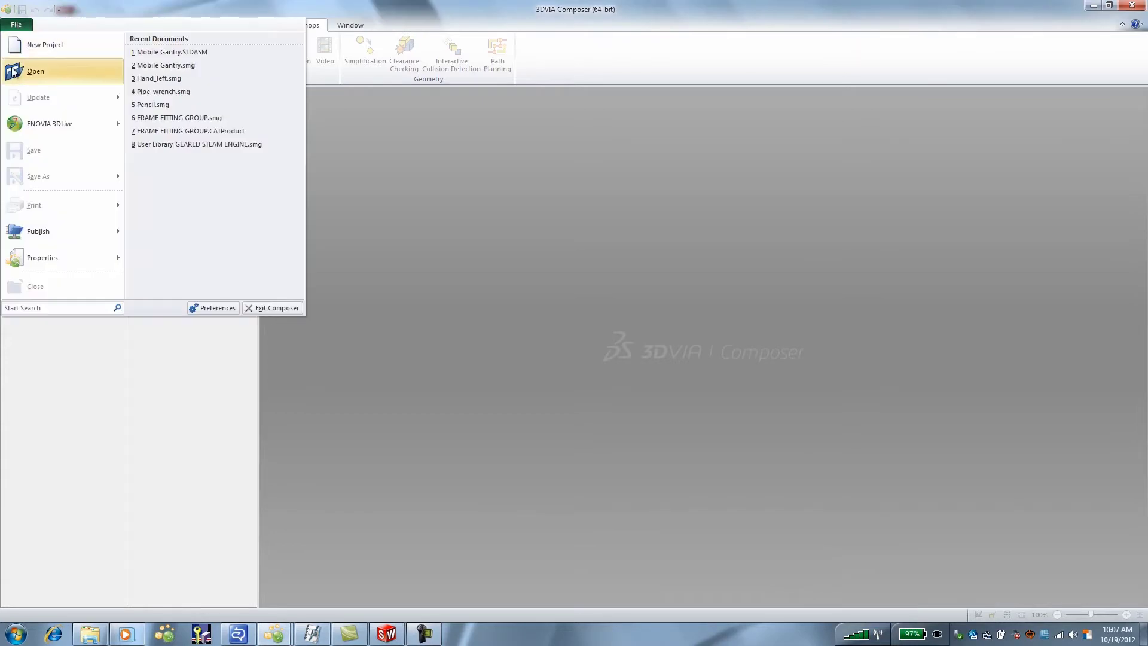
{"action": "left_click", "coordinate": [36, 71]}
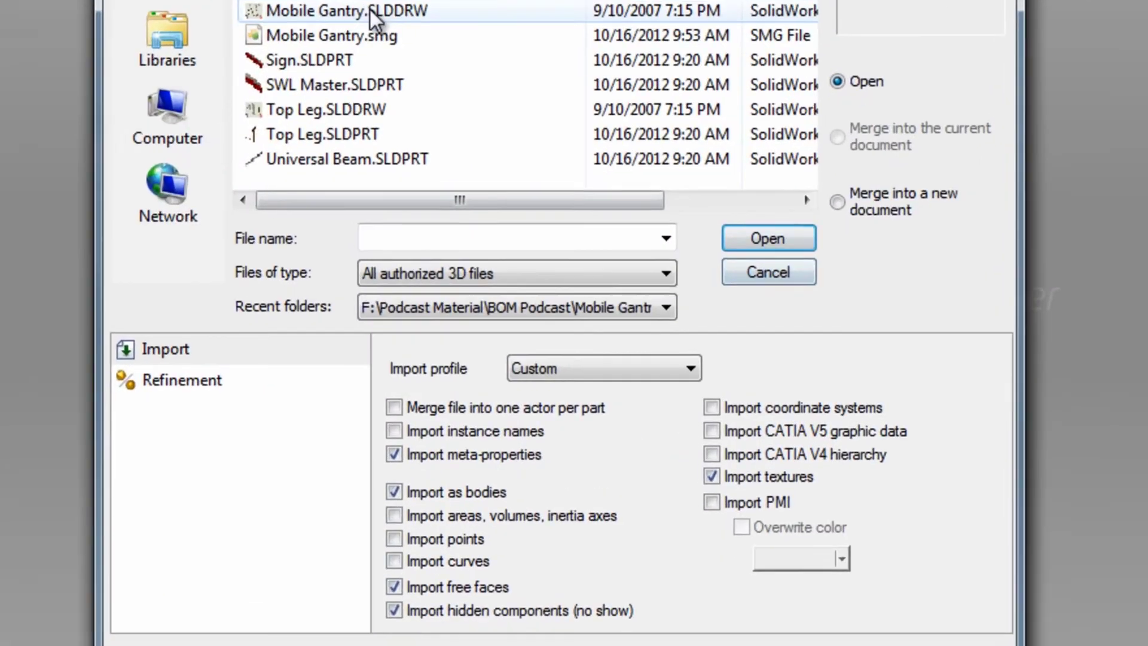
{"action": "left_click", "coordinate": [445, 98]}
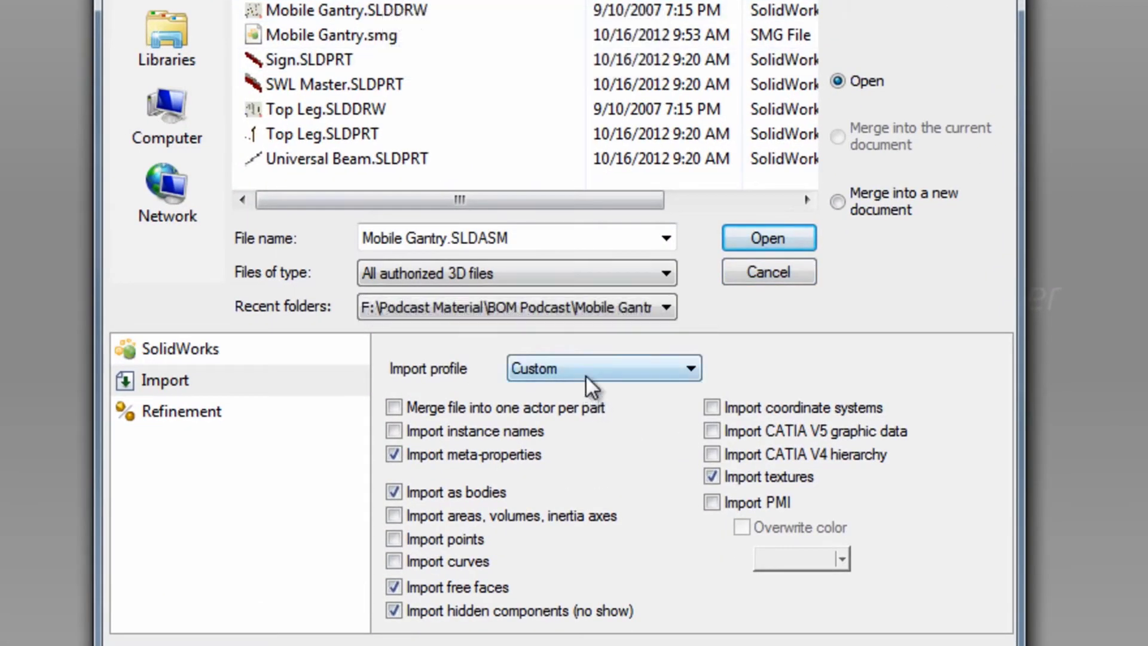
{"action": "left_click", "coordinate": [686, 368]}
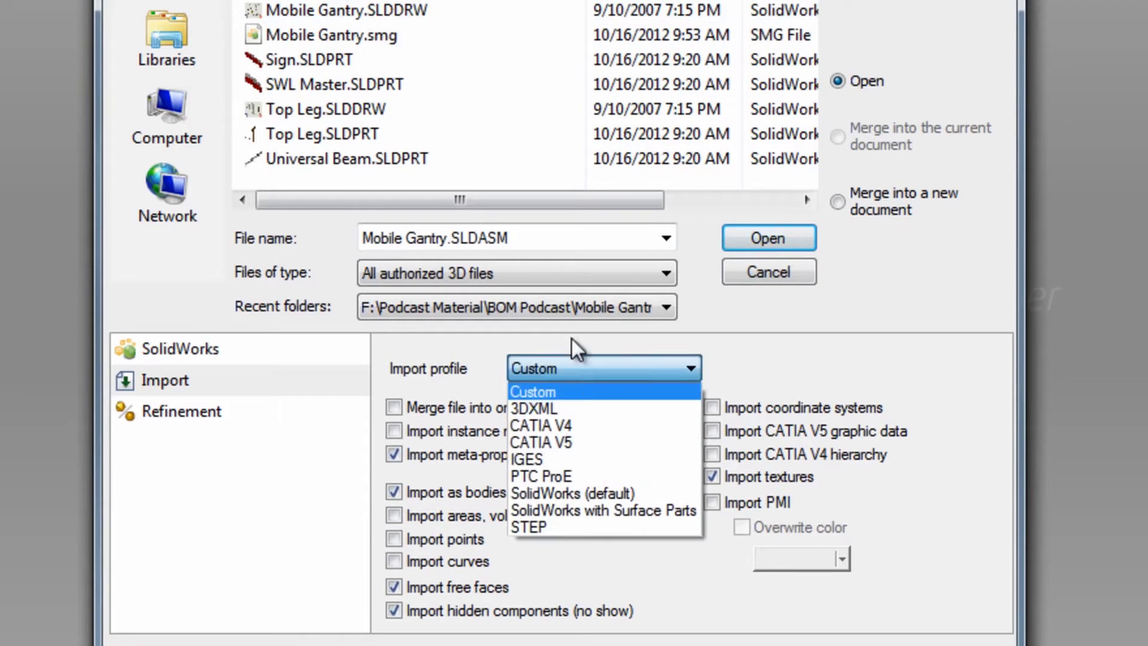
{"action": "left_click", "coordinate": [556, 496]}
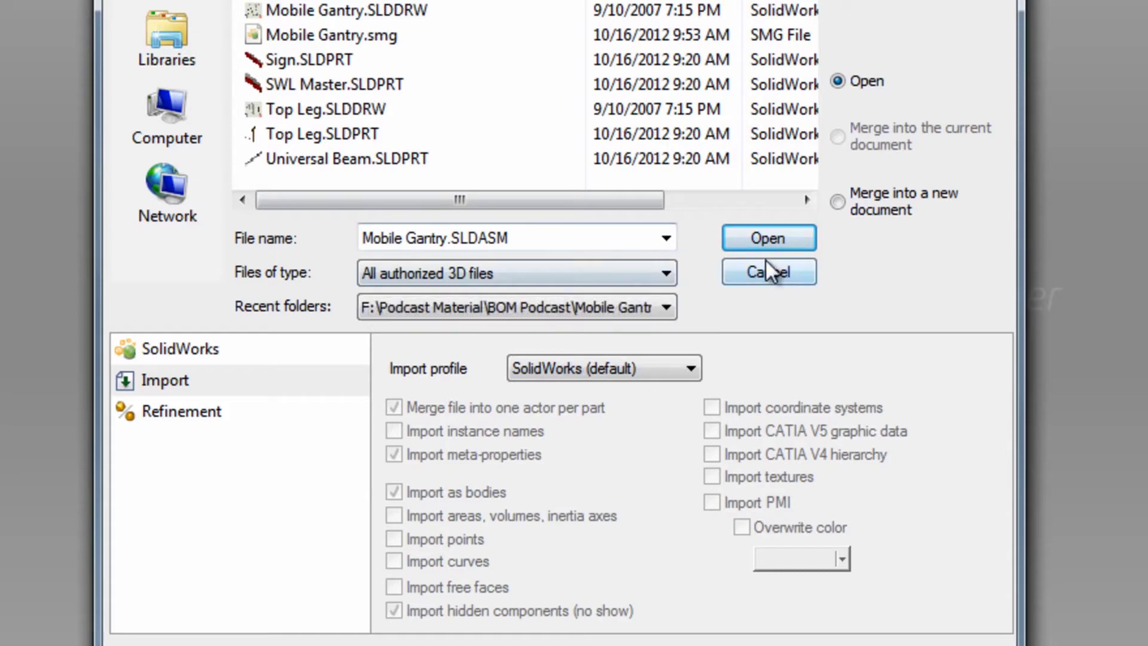
{"action": "left_click", "coordinate": [774, 238]}
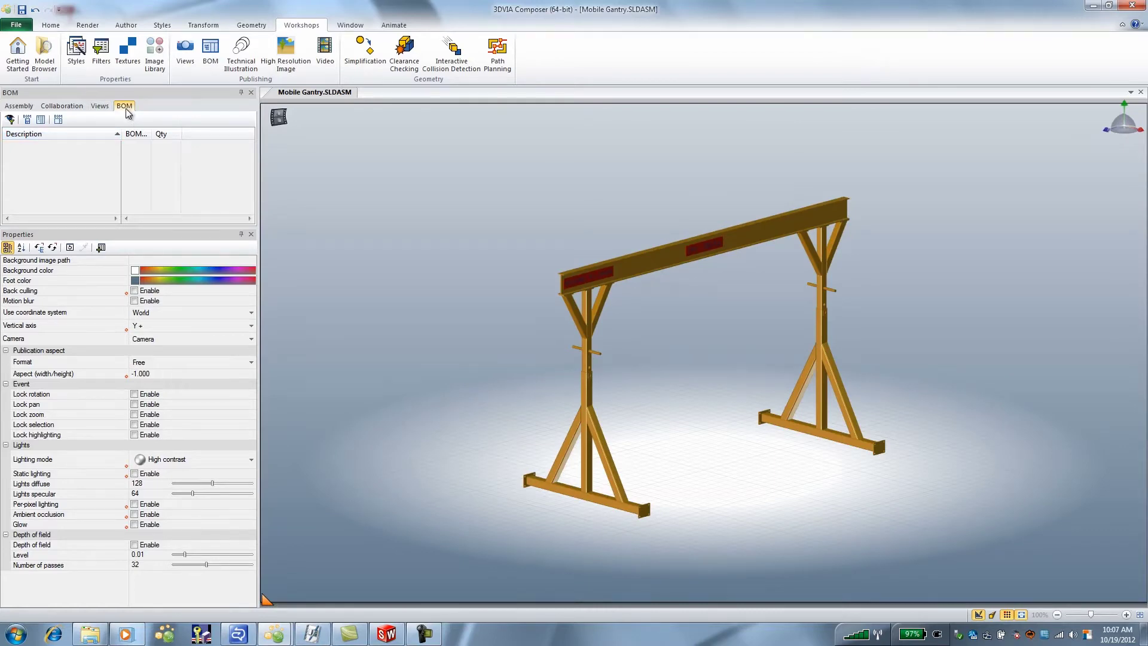
Dock the BOM table below the viewport and the Select panel under a taller assembly tree
{"action": "left_click_drag", "start_coordinate": [127, 111], "coordinate": [704, 364]}
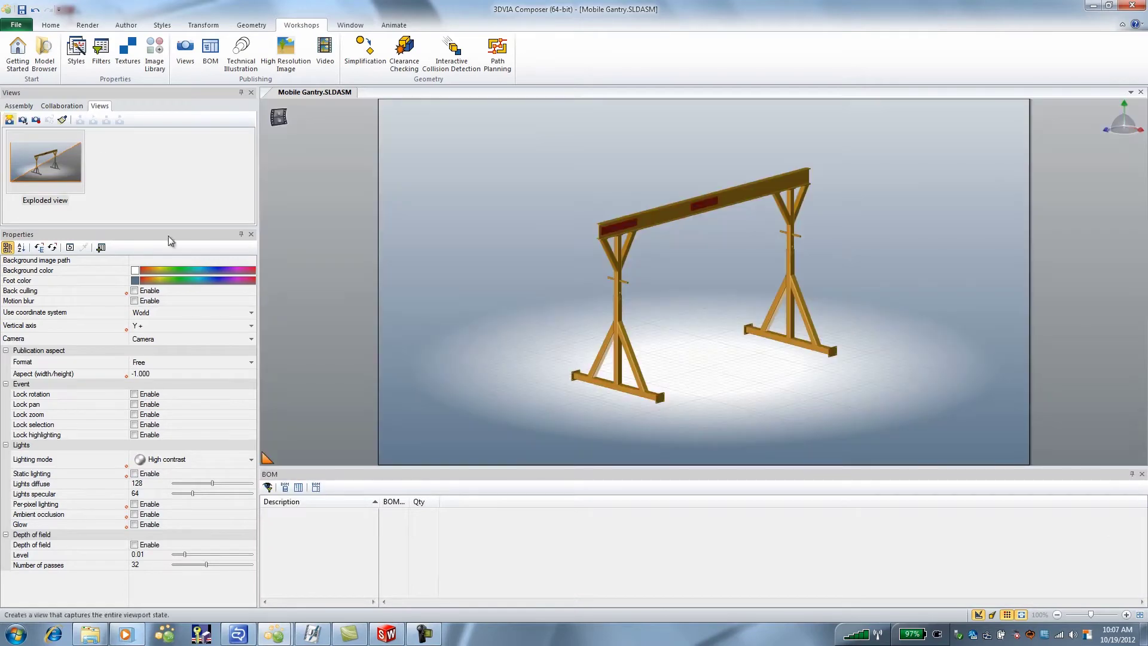
{"action": "left_click", "coordinate": [21, 107]}
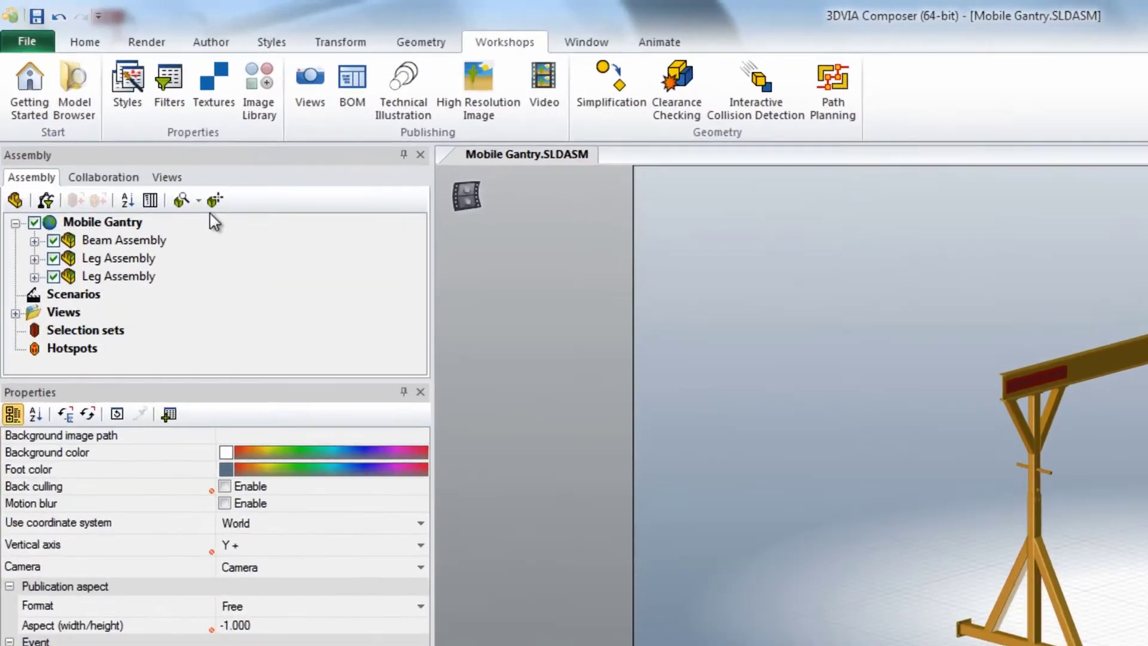
{"action": "left_click", "coordinate": [128, 119]}
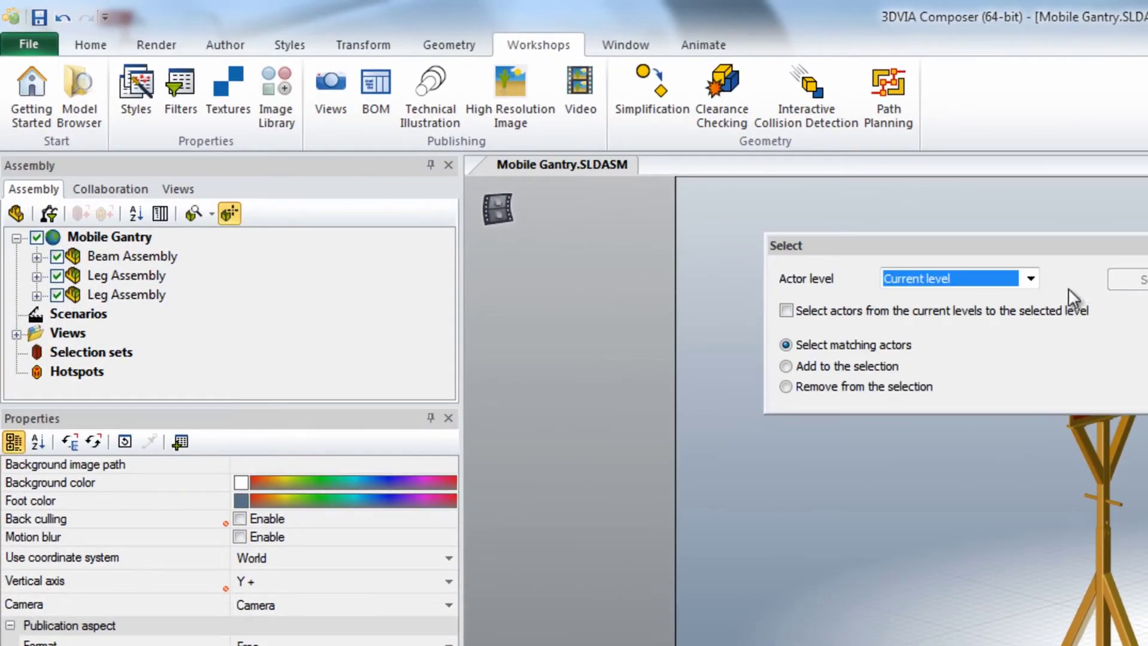
{"action": "left_click_drag", "start_coordinate": [1043, 245], "coordinate": [242, 312]}
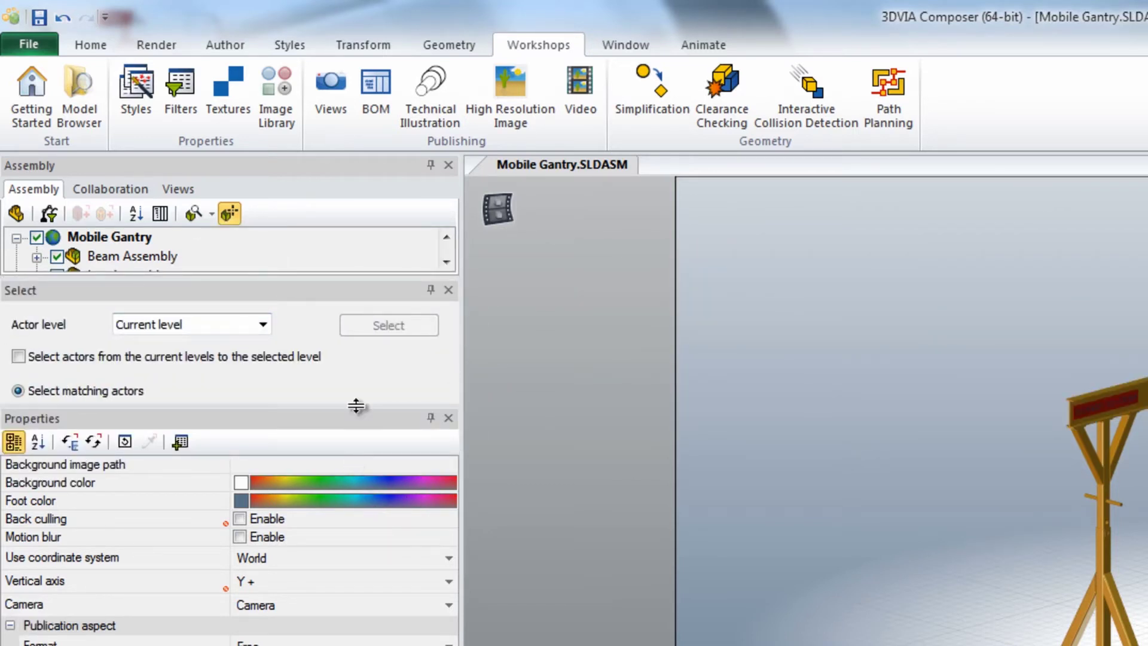
{"action": "left_click_drag", "start_coordinate": [356, 405], "coordinate": [376, 628]}
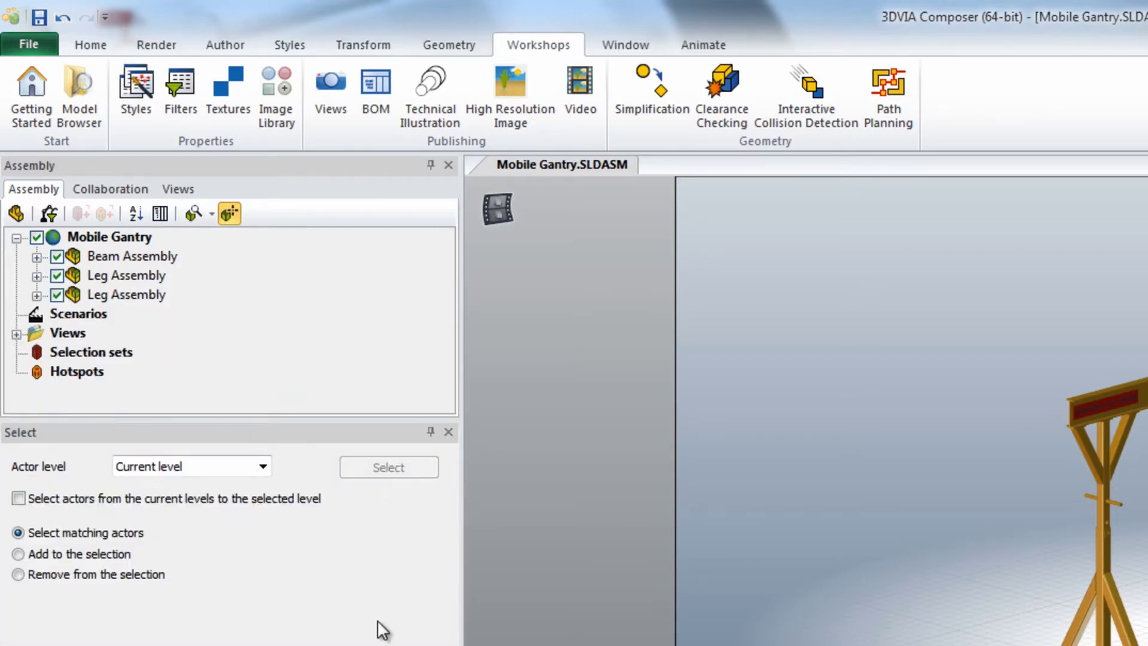
{"action": "left_click_drag", "start_coordinate": [325, 417], "coordinate": [331, 513]}
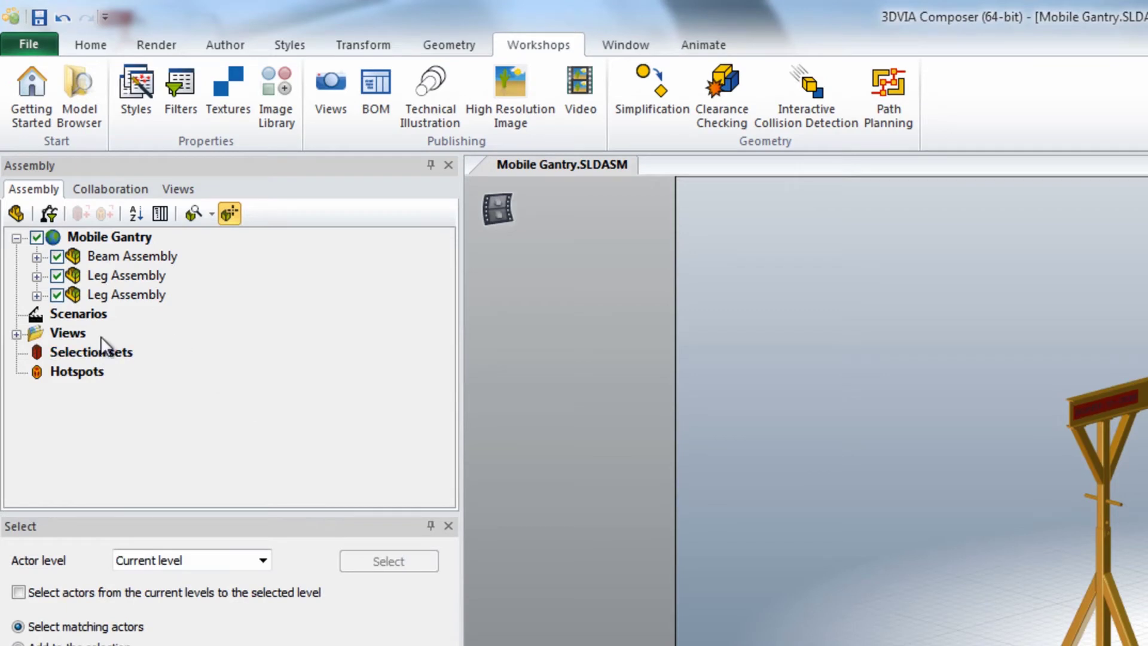
Expand Beam Assembly and the first Leg Assembly in the assembly tree
{"action": "left_click", "coordinate": [36, 257]}
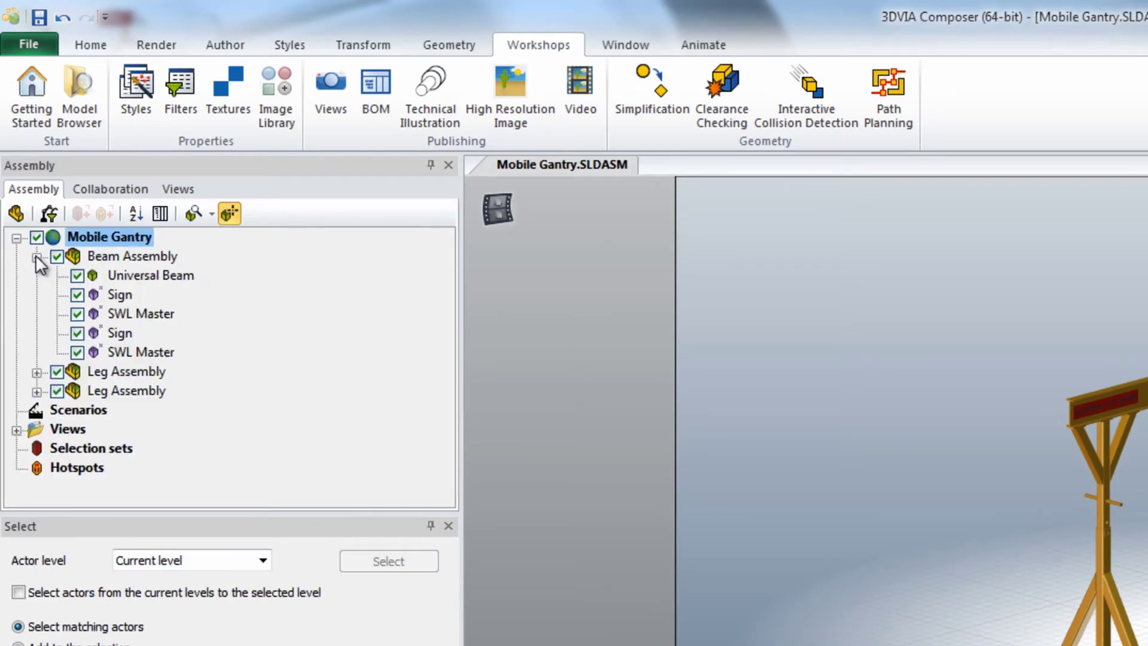
{"action": "left_click", "coordinate": [37, 373]}
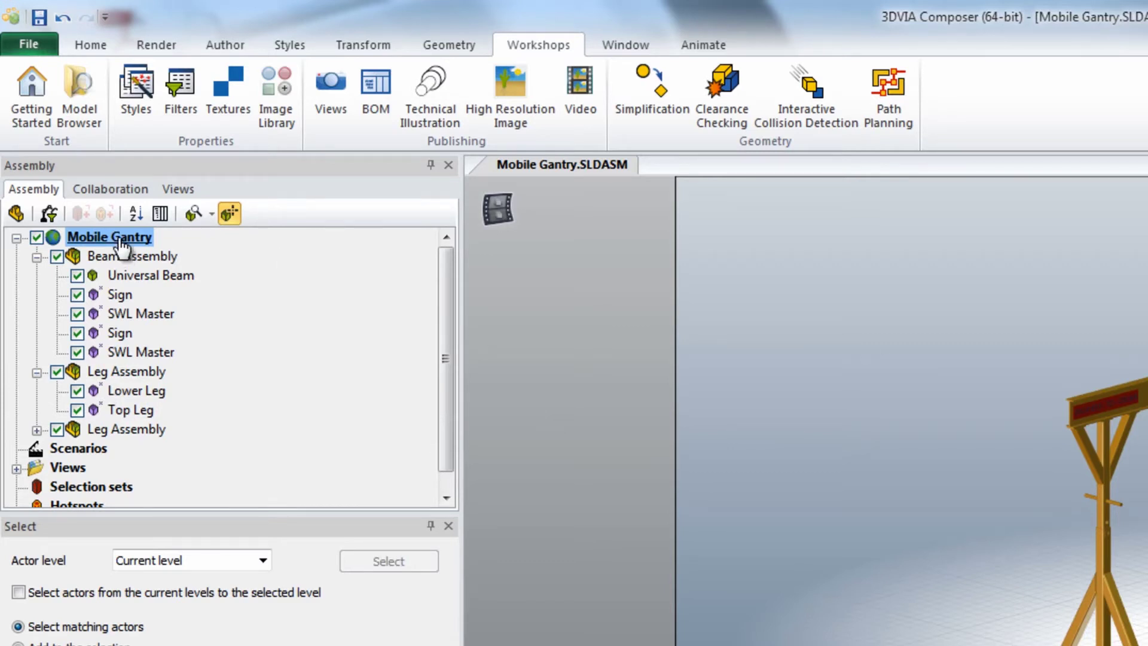
{"action": "left_click", "coordinate": [15, 213]}
Select Mobile Gantry's Child level 1 subassemblies and bring up the BOM workshop
{"action": "left_click", "coordinate": [135, 237]}
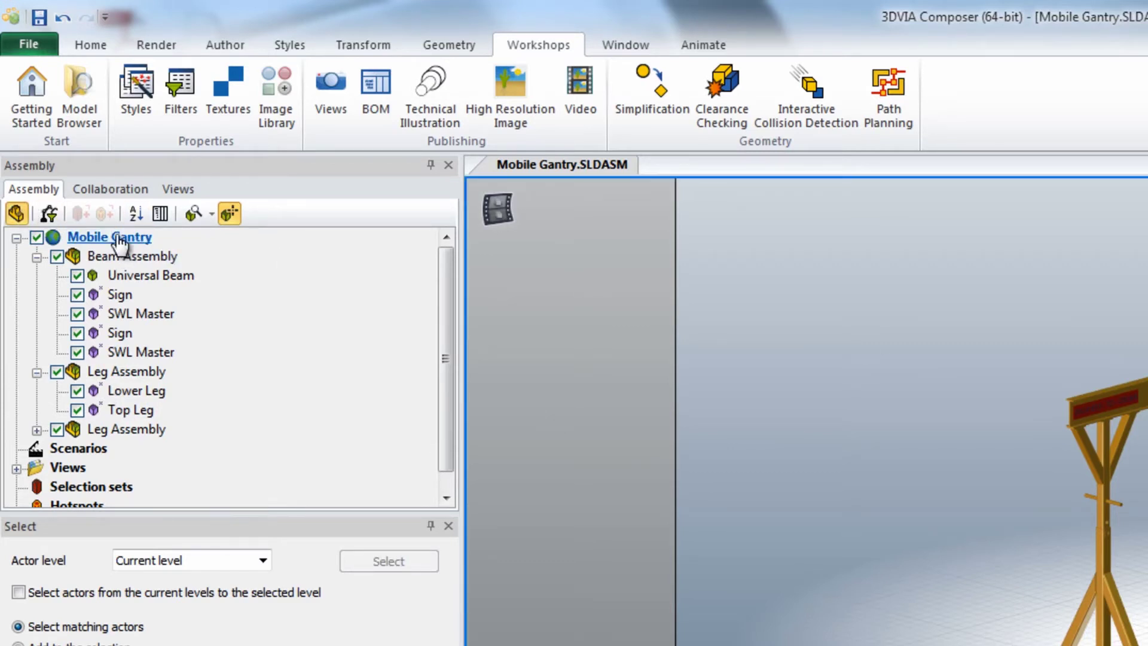
{"action": "left_click", "coordinate": [263, 561]}
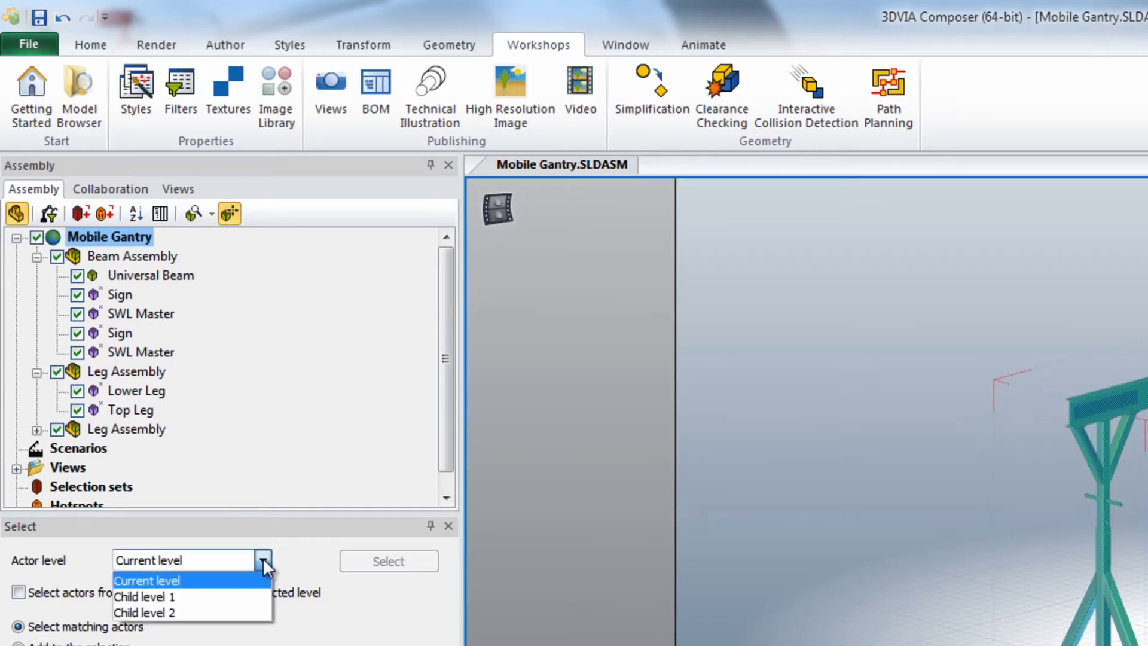
{"action": "left_click", "coordinate": [145, 596]}
{"action": "left_click", "coordinate": [350, 561]}
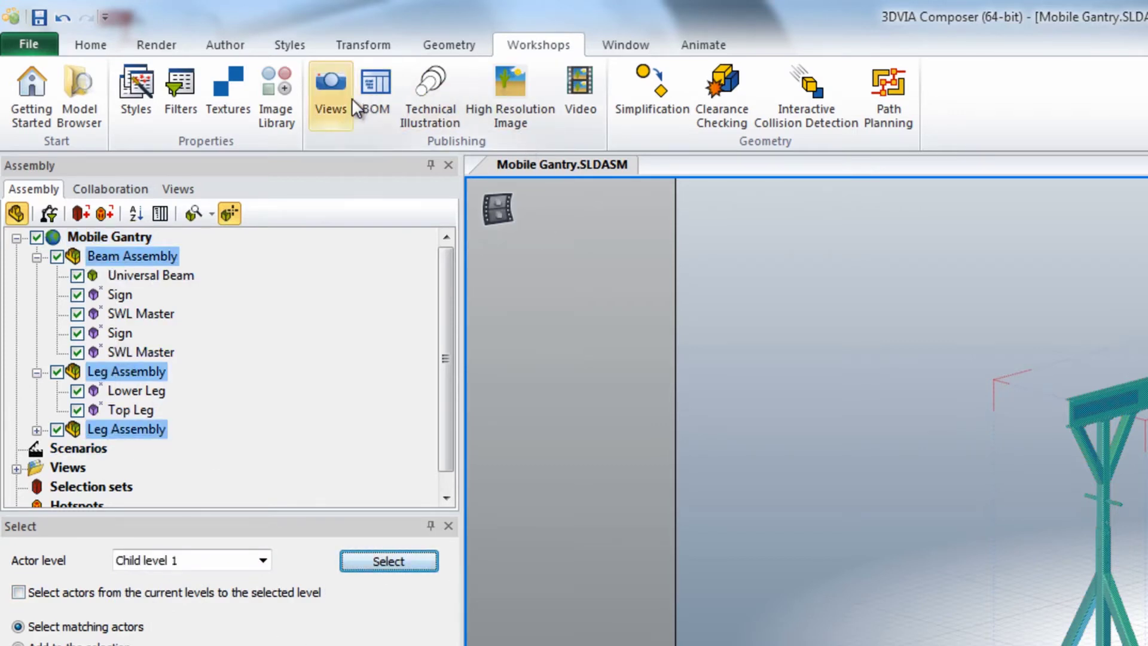
{"action": "left_click", "coordinate": [374, 88]}
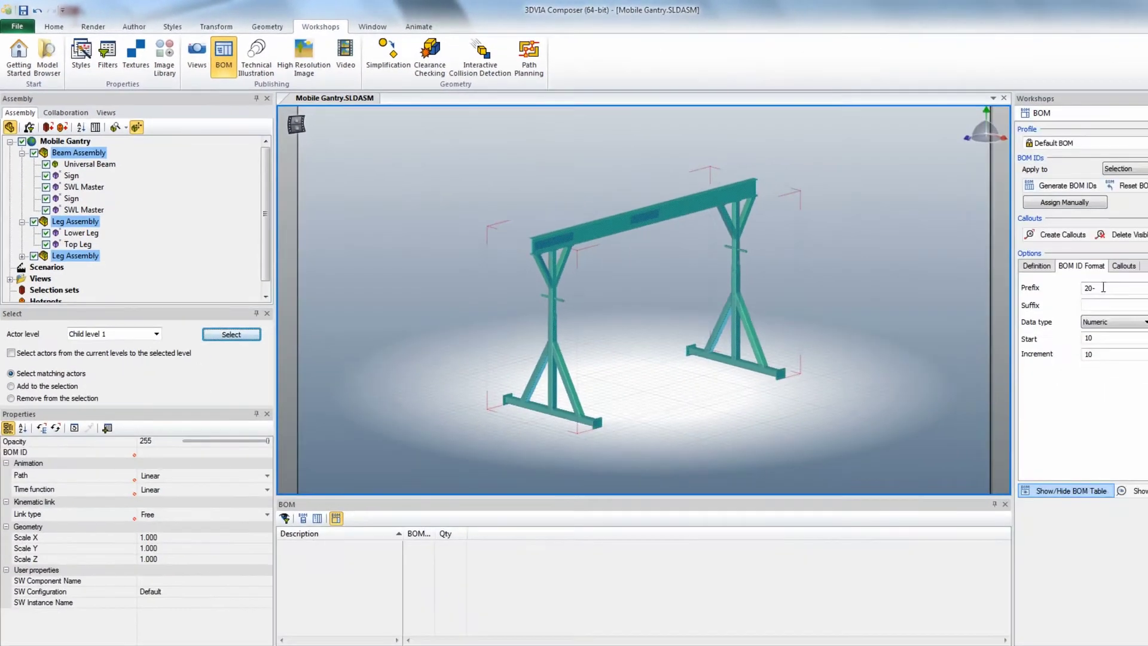
Generate prefix-free BOM IDs from 10 for the selection, then select the BOM table
{"action": "key", "text": "BackSpace"}
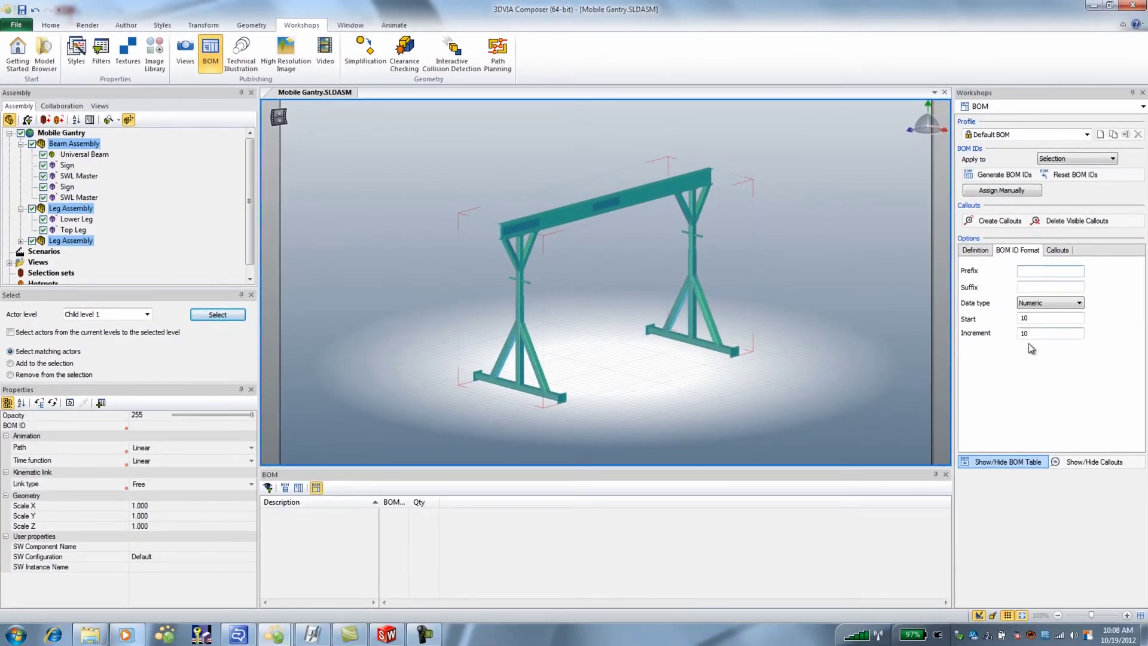
{"action": "double_click", "coordinate": [1033, 319]}
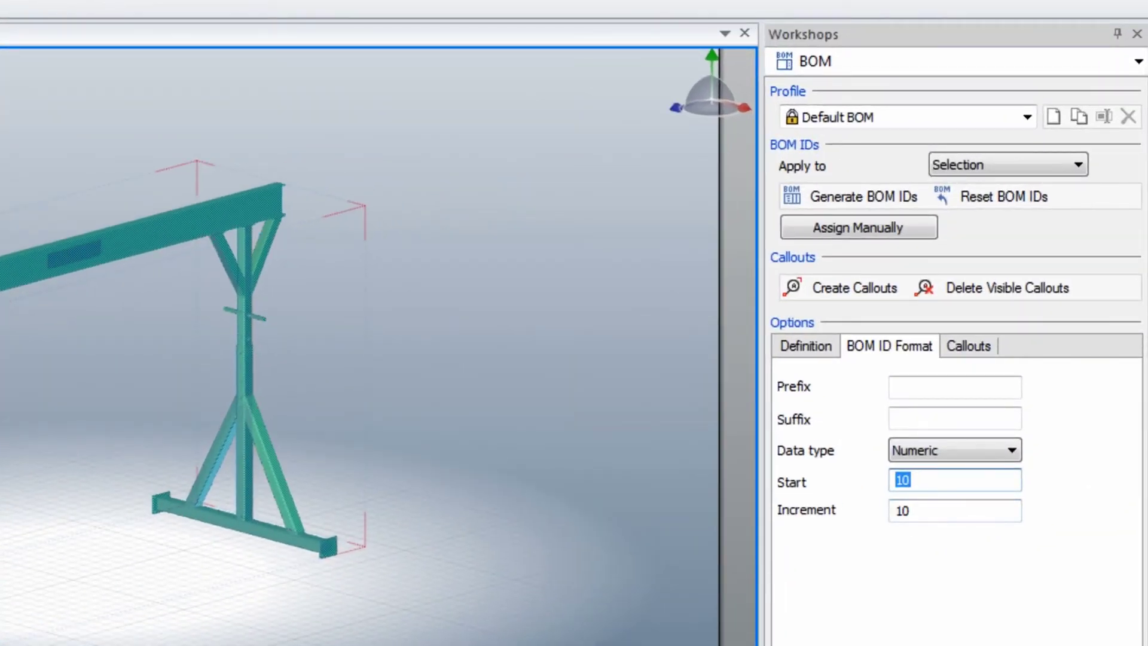
{"action": "left_click", "coordinate": [956, 163]}
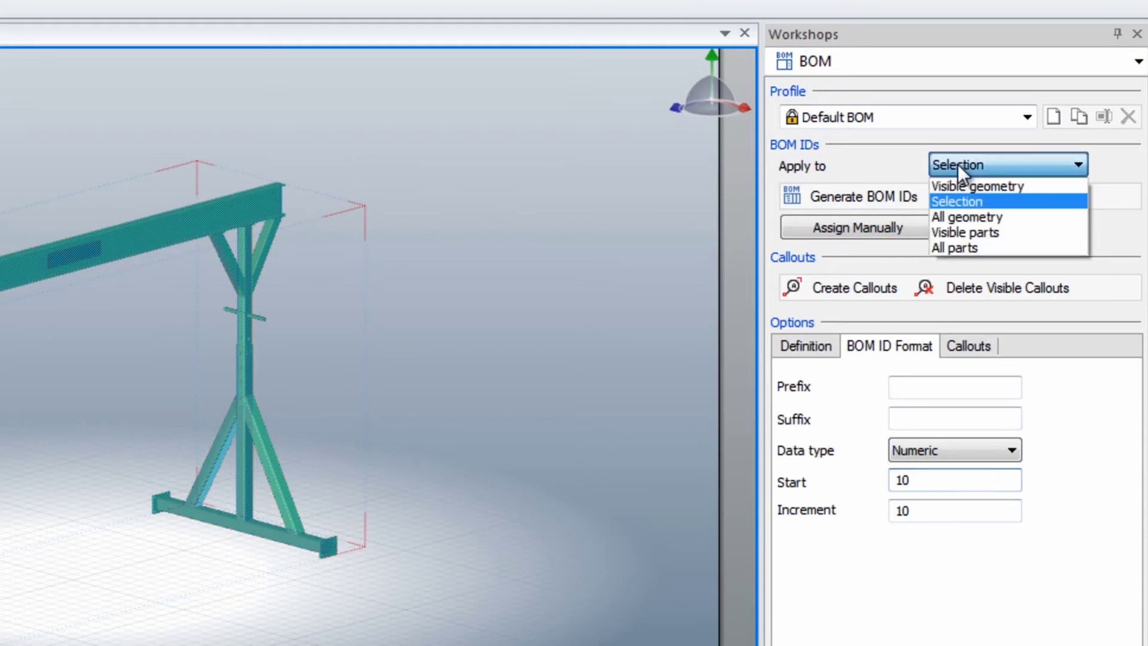
{"action": "left_click", "coordinate": [957, 197]}
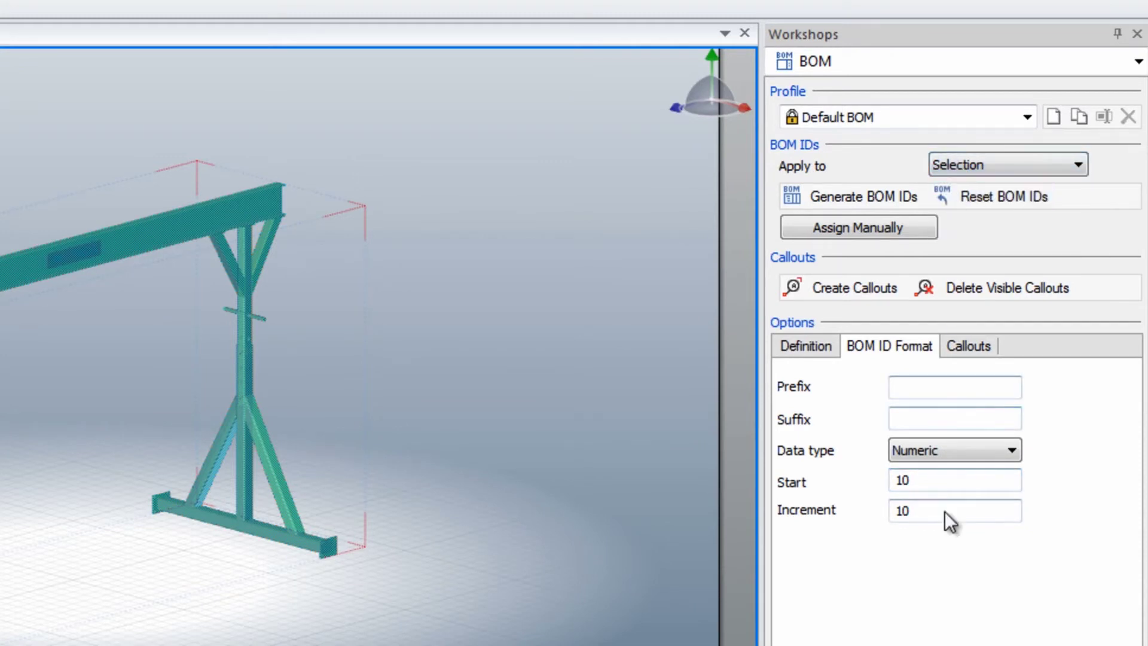
{"action": "left_click", "coordinate": [848, 195]}
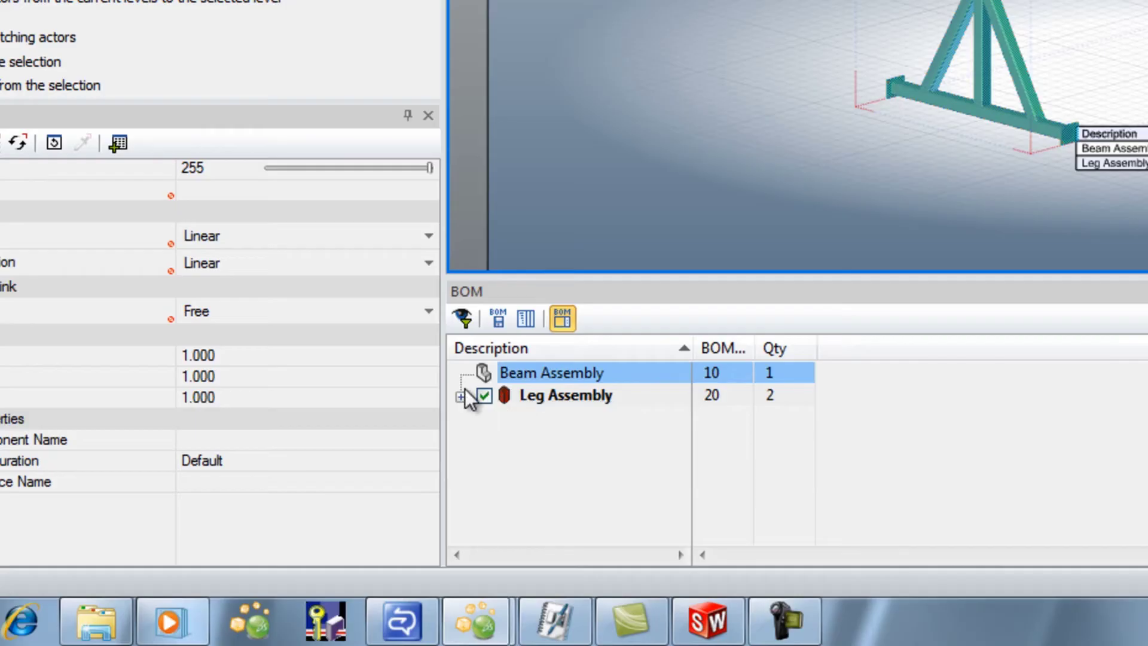
{"action": "left_click", "coordinate": [460, 396]}
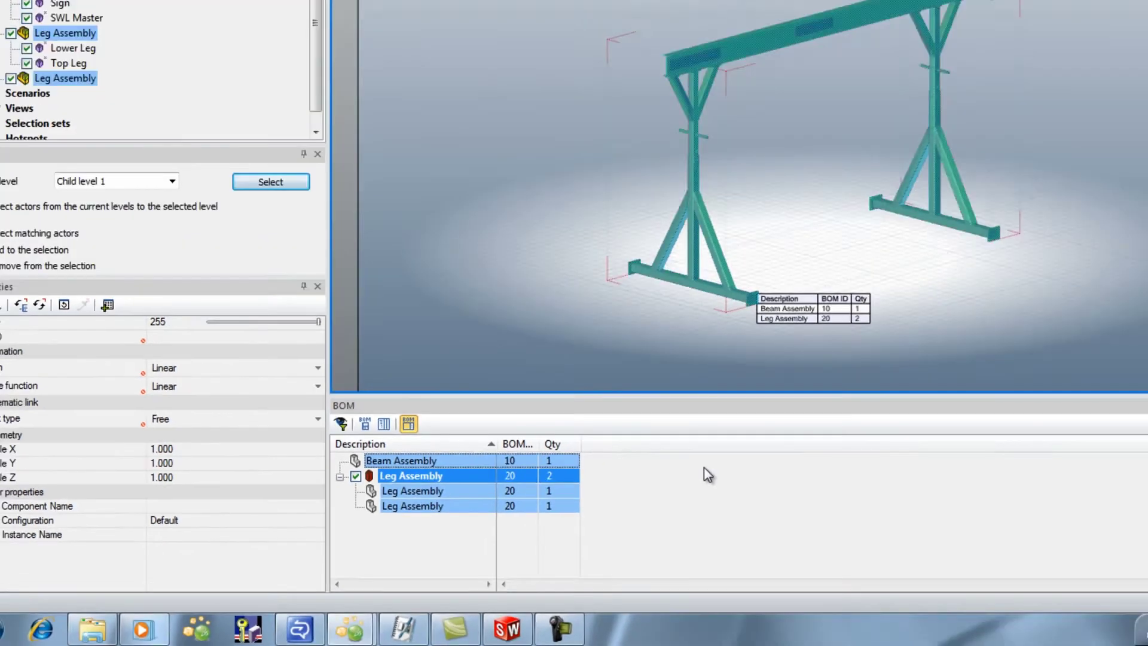
{"action": "left_click", "coordinate": [807, 309]}
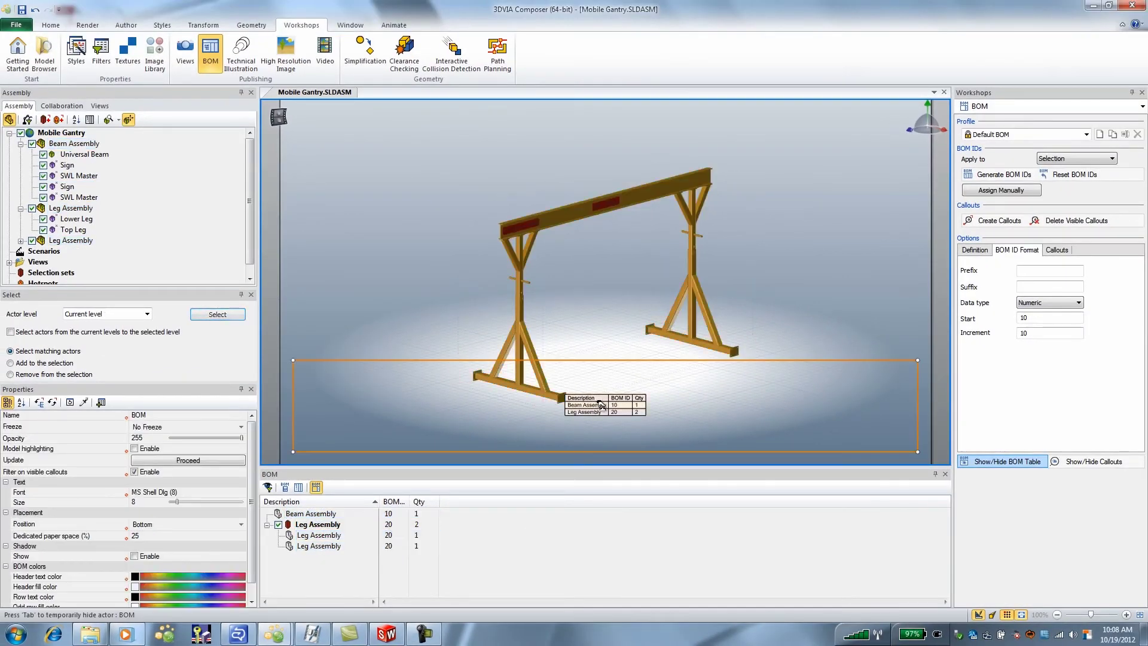
Set the BOM table's Position to Free and resize its frame into a tall narrow box
{"action": "left_click", "coordinate": [195, 528]}
{"action": "left_click", "coordinate": [163, 537]}
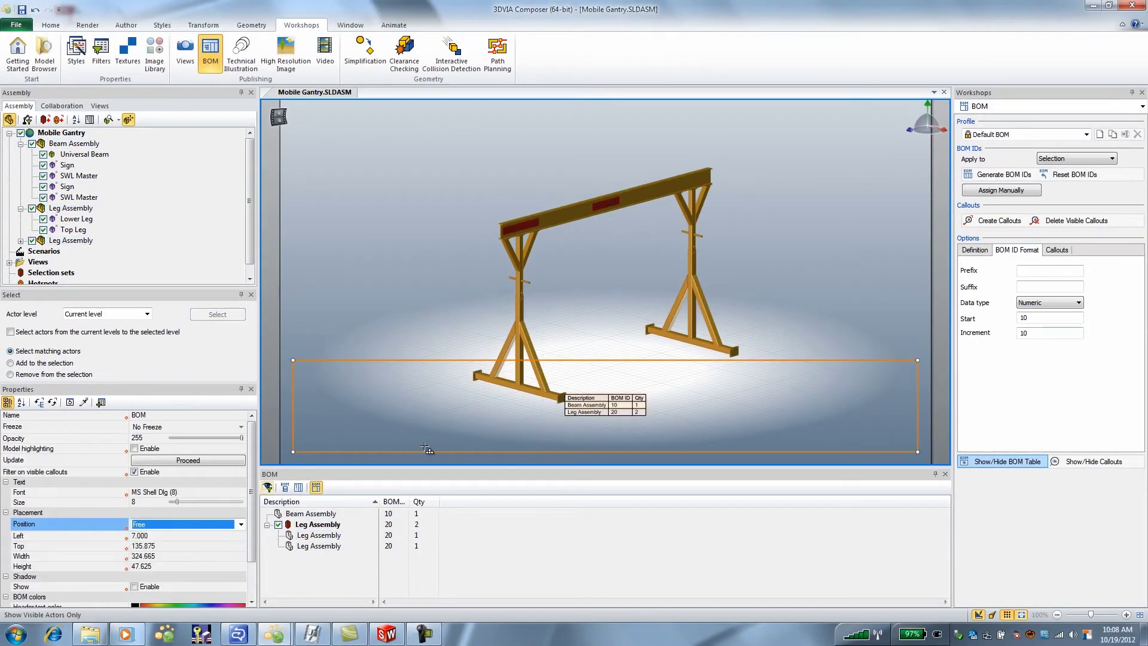
{"action": "left_click_drag", "start_coordinate": [919, 357], "coordinate": [535, 108]}
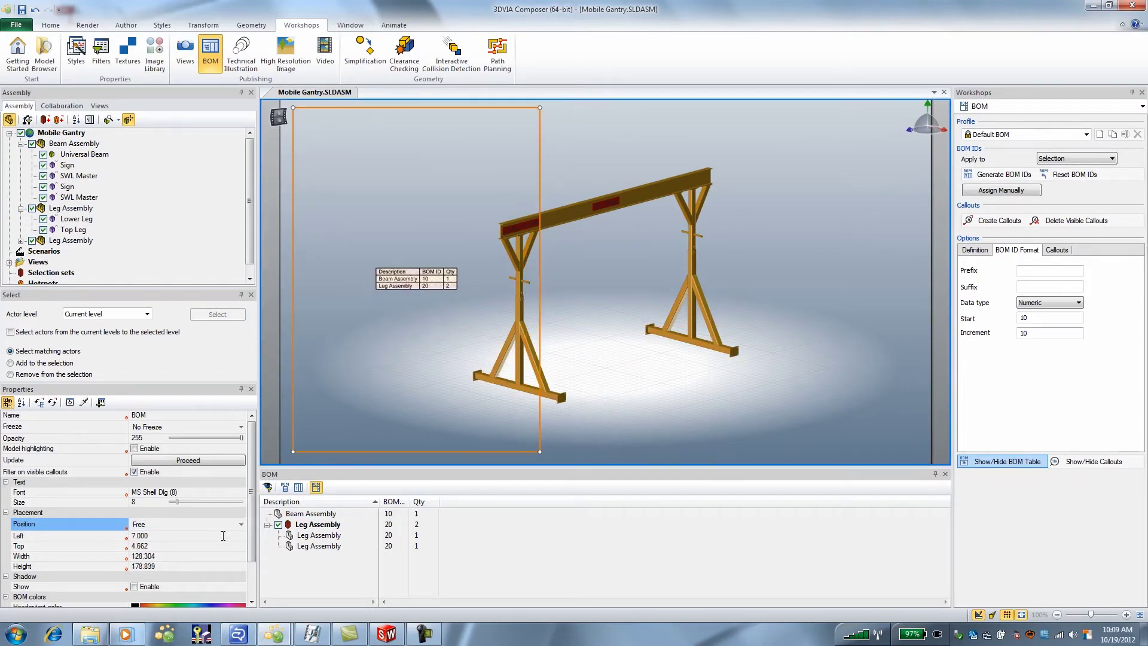
Set the table's text size to 19 and move it to the upper left
{"action": "left_click_drag", "start_coordinate": [175, 502], "coordinate": [192, 507]}
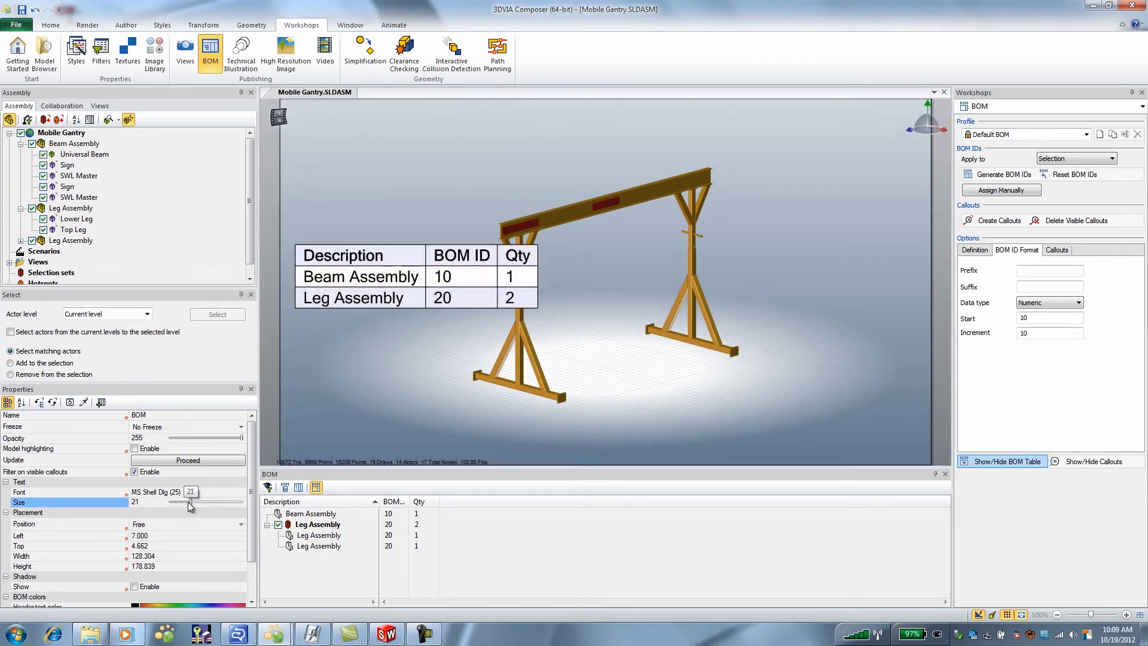
{"action": "left_click_drag", "start_coordinate": [194, 507], "coordinate": [188, 507]}
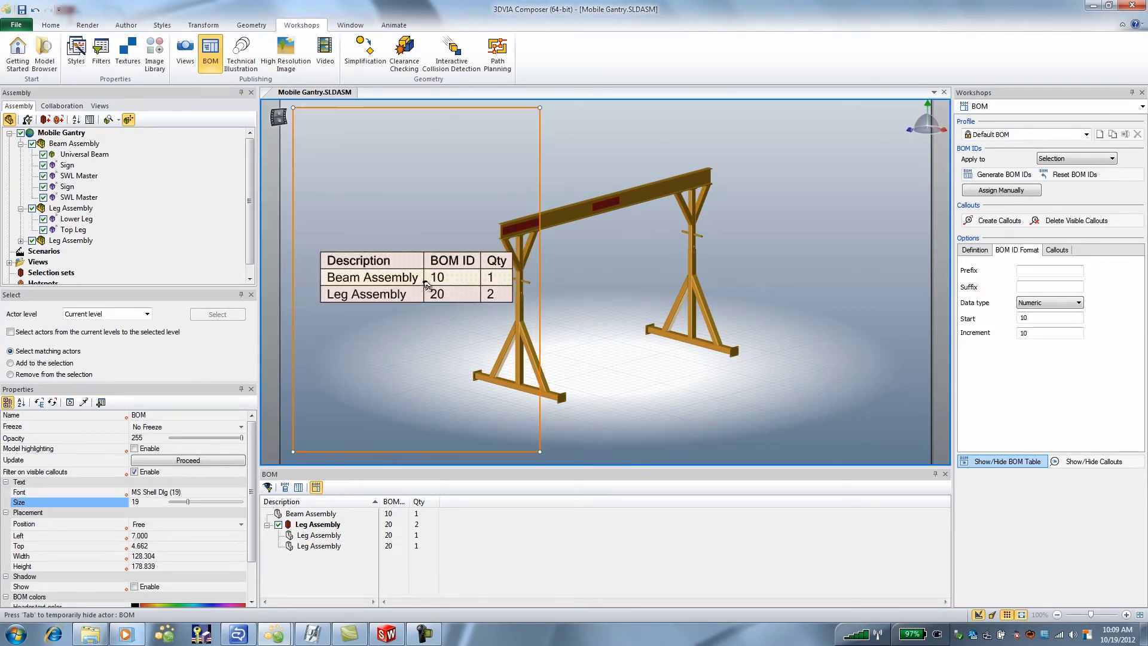
{"action": "left_click_drag", "start_coordinate": [427, 285], "coordinate": [402, 270]}
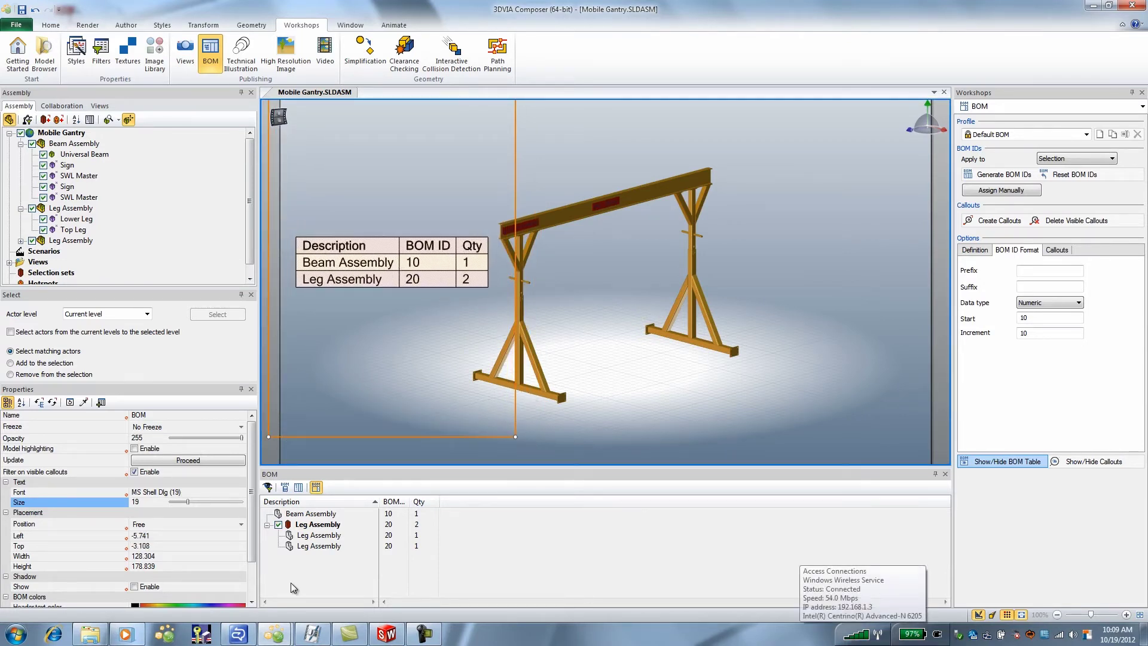
{"action": "left_click", "coordinate": [311, 513]}
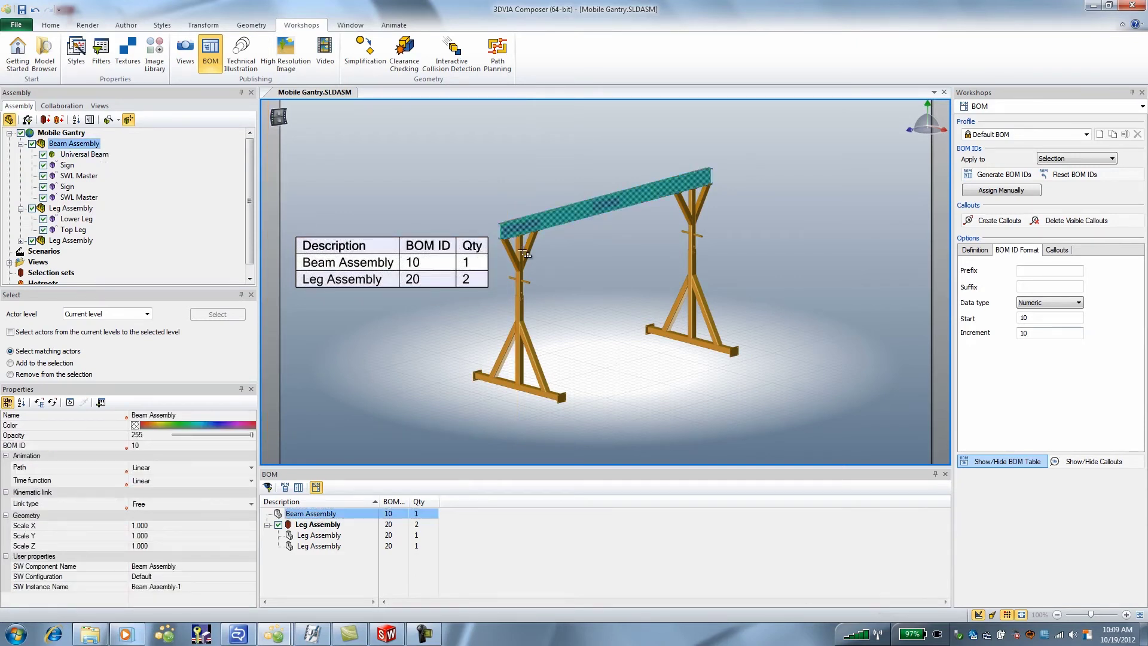
Generate 10- prefixed BOM IDs for Beam Assembly's Child level 1 parts (10-10, 10-20, 10-30)
{"action": "left_click", "coordinate": [144, 314]}
{"action": "left_click", "coordinate": [125, 322]}
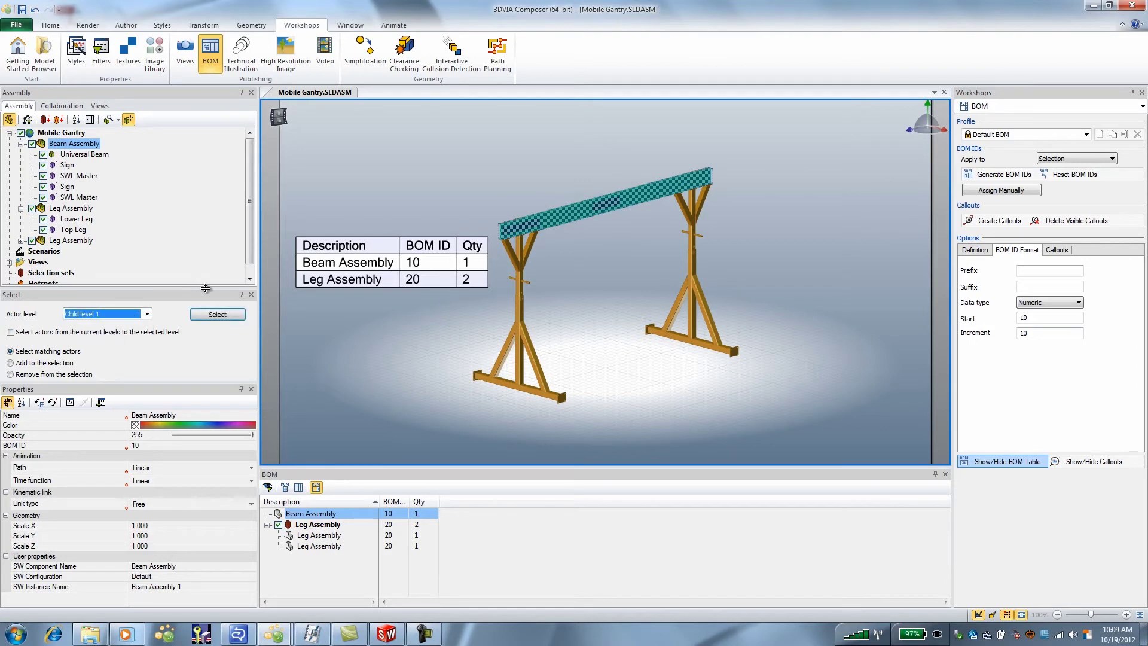
{"action": "left_click", "coordinate": [216, 313]}
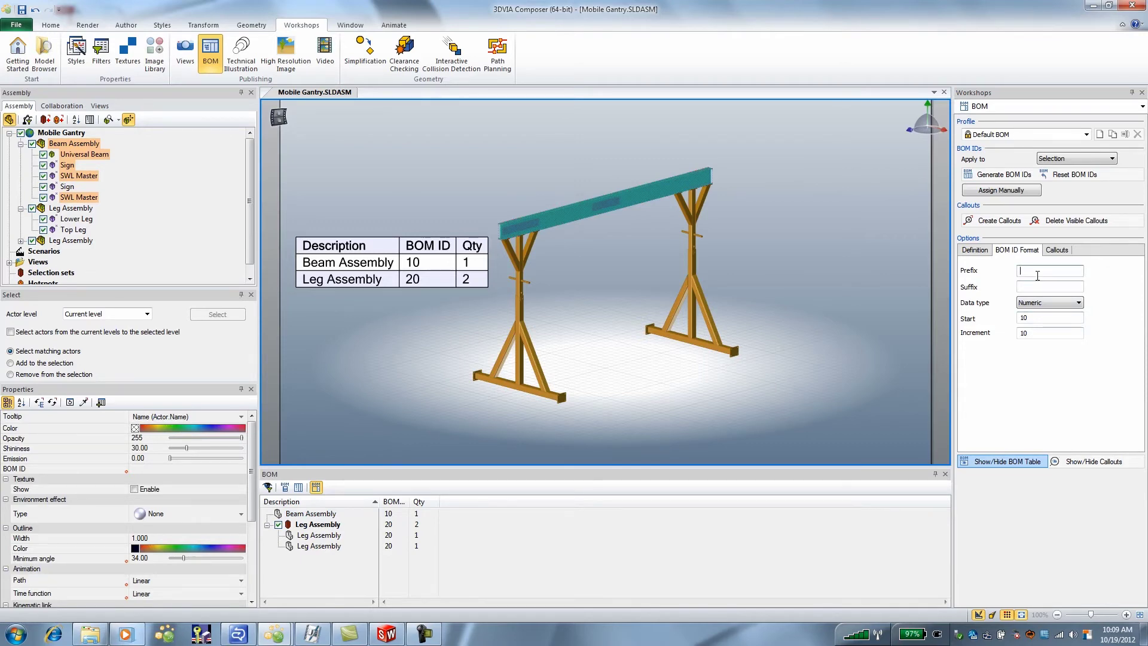
{"action": "type", "text": "10-"}
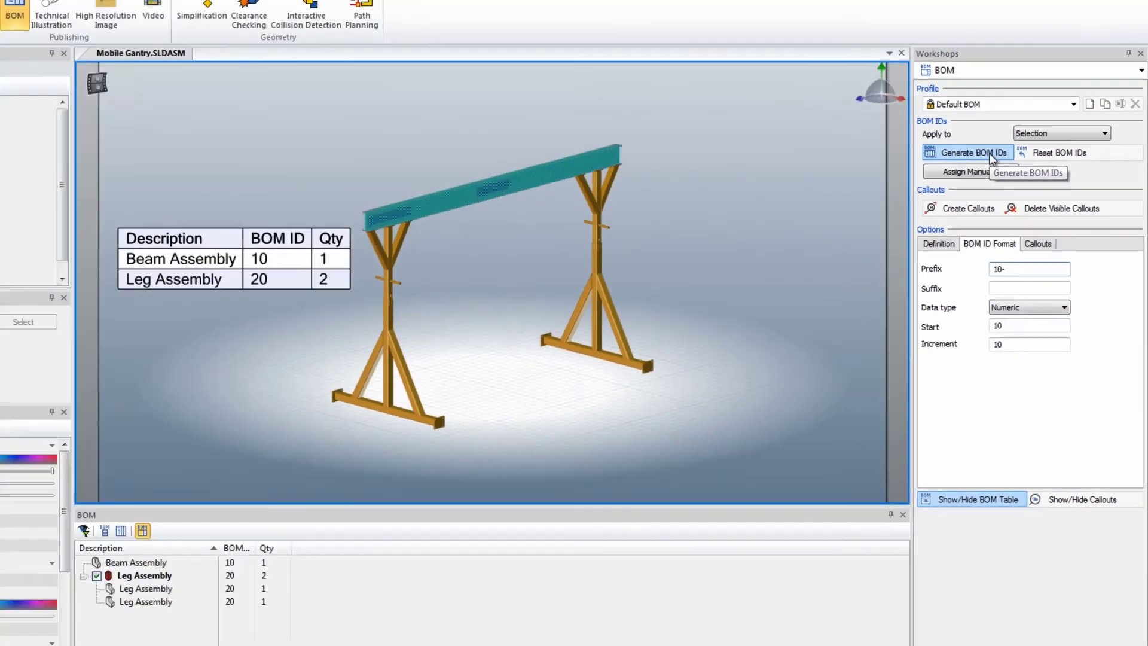
{"action": "left_click", "coordinate": [899, 86]}
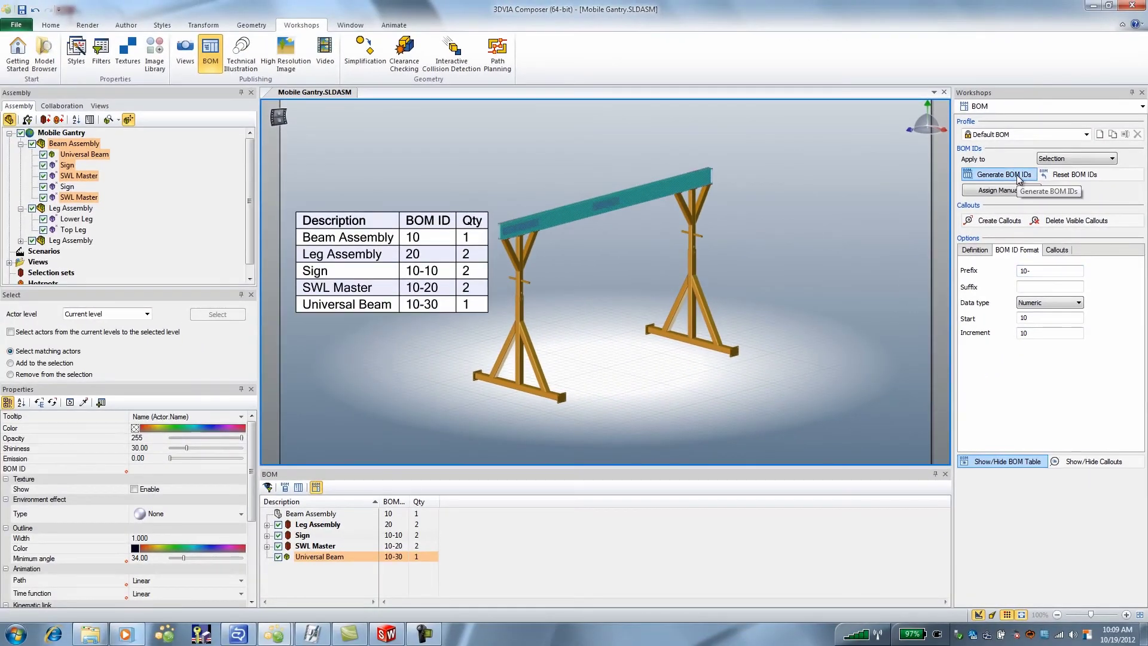
Sort the BOM by ID and select Leg Assembly's Child level 1 parts
{"action": "left_click", "coordinate": [393, 502]}
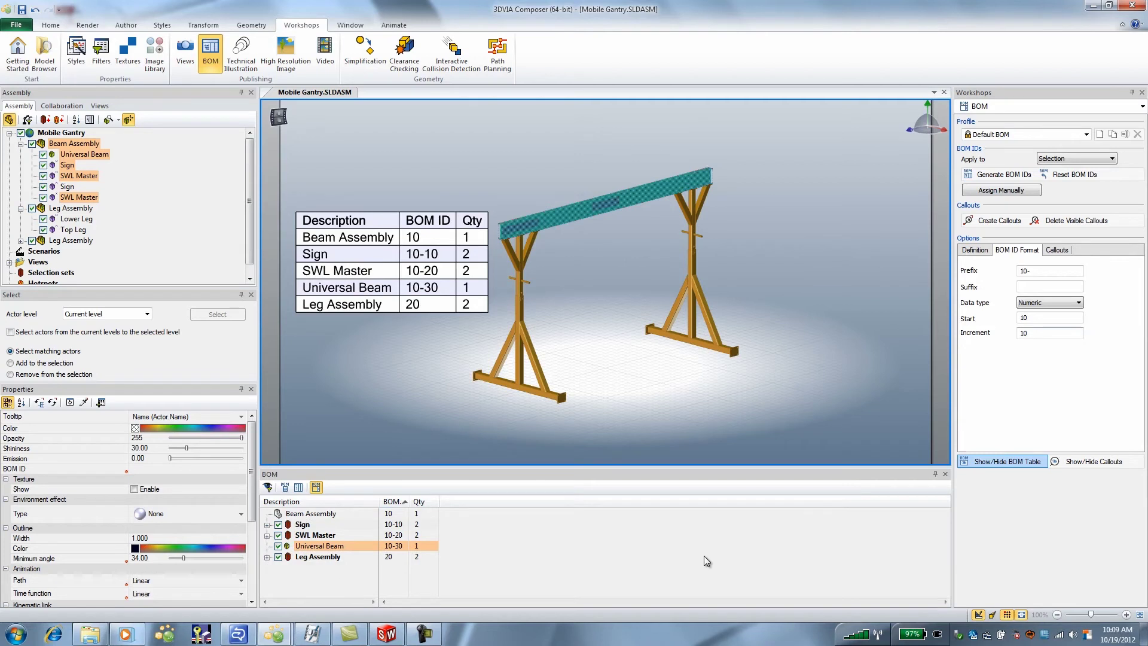
{"action": "left_click", "coordinate": [335, 557]}
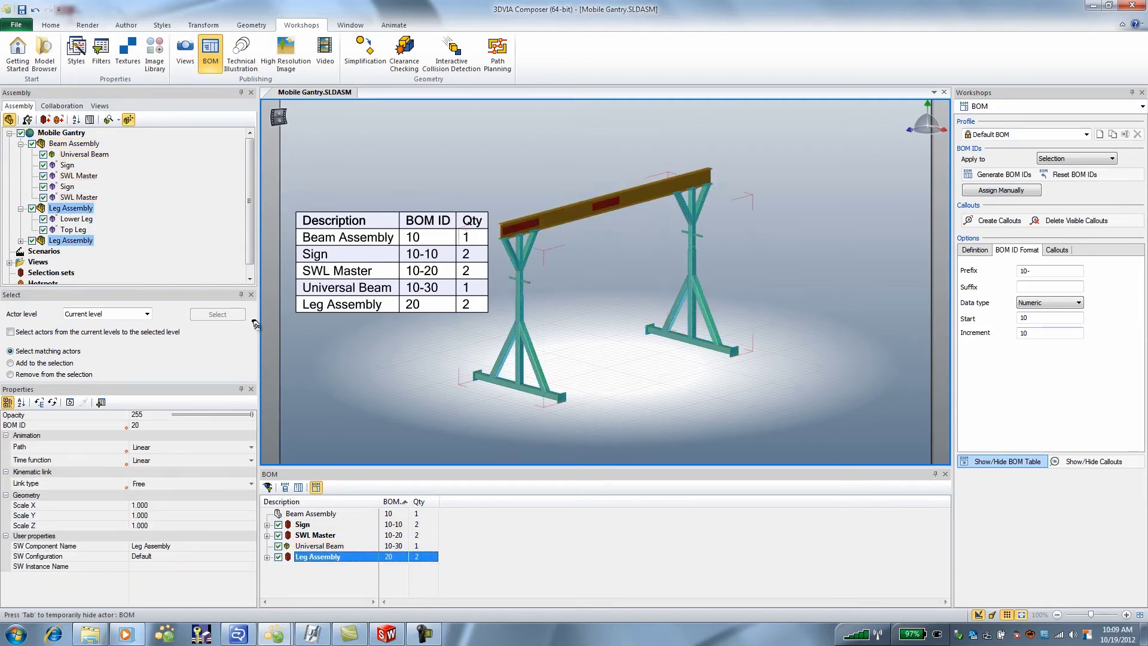
{"action": "left_click", "coordinate": [147, 314]}
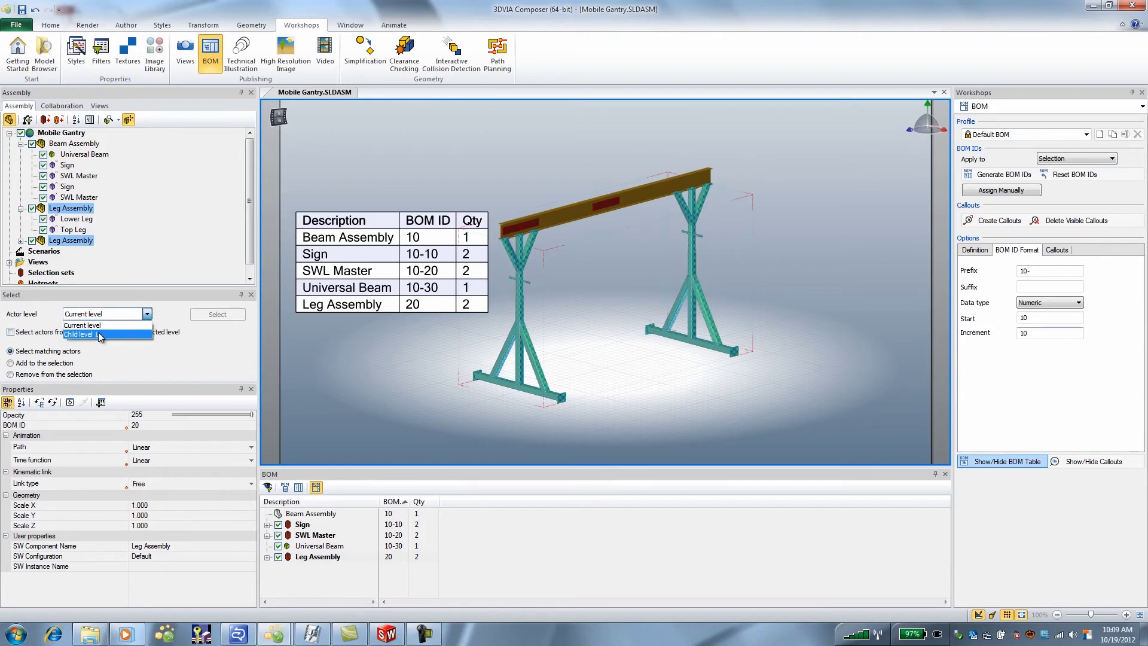
{"action": "left_click", "coordinate": [98, 333]}
{"action": "left_click", "coordinate": [210, 315]}
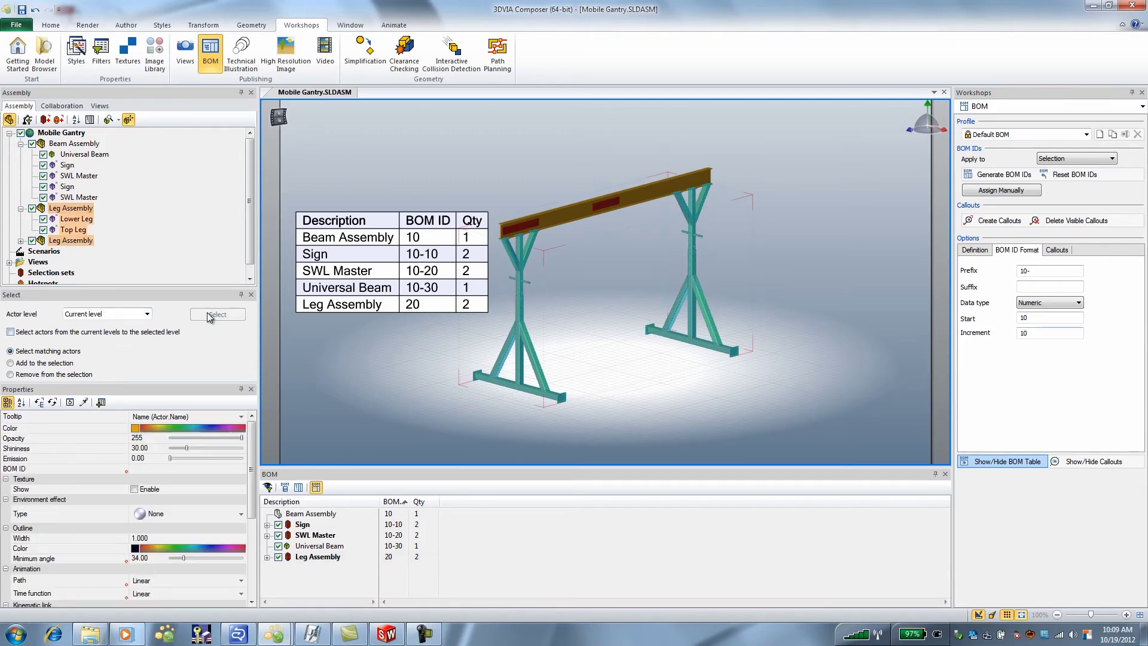
Generate nested IDs Lower Leg 20-10 and Top Leg 20-20, then clear the selection
{"action": "left_click", "coordinate": [21, 241]}
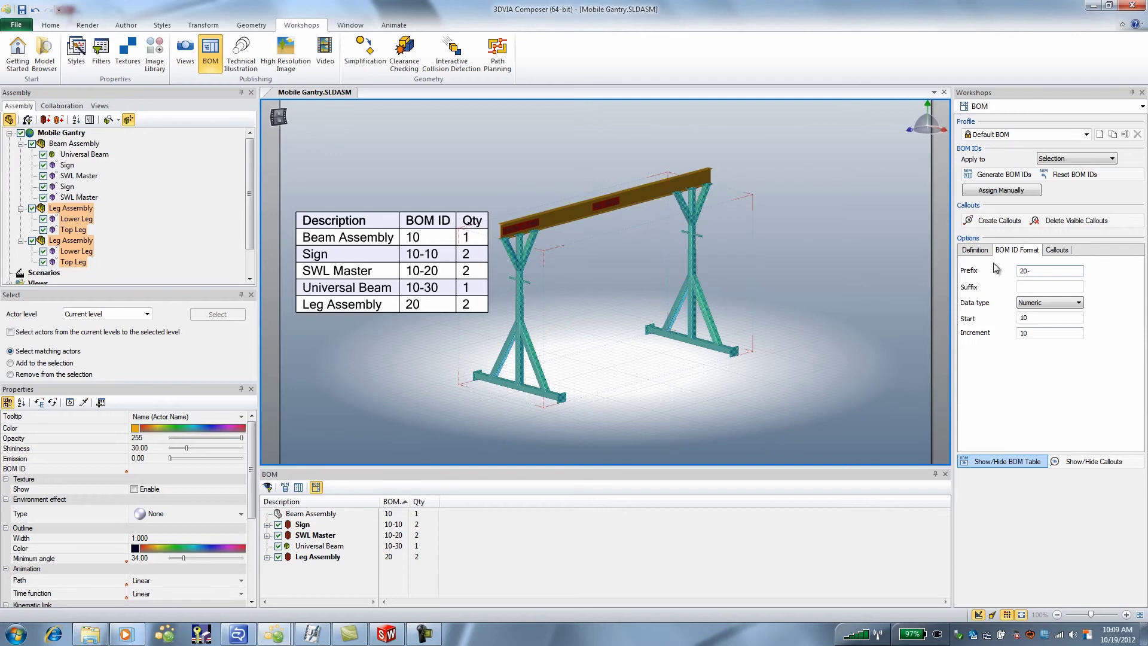
{"action": "left_click", "coordinate": [1000, 175]}
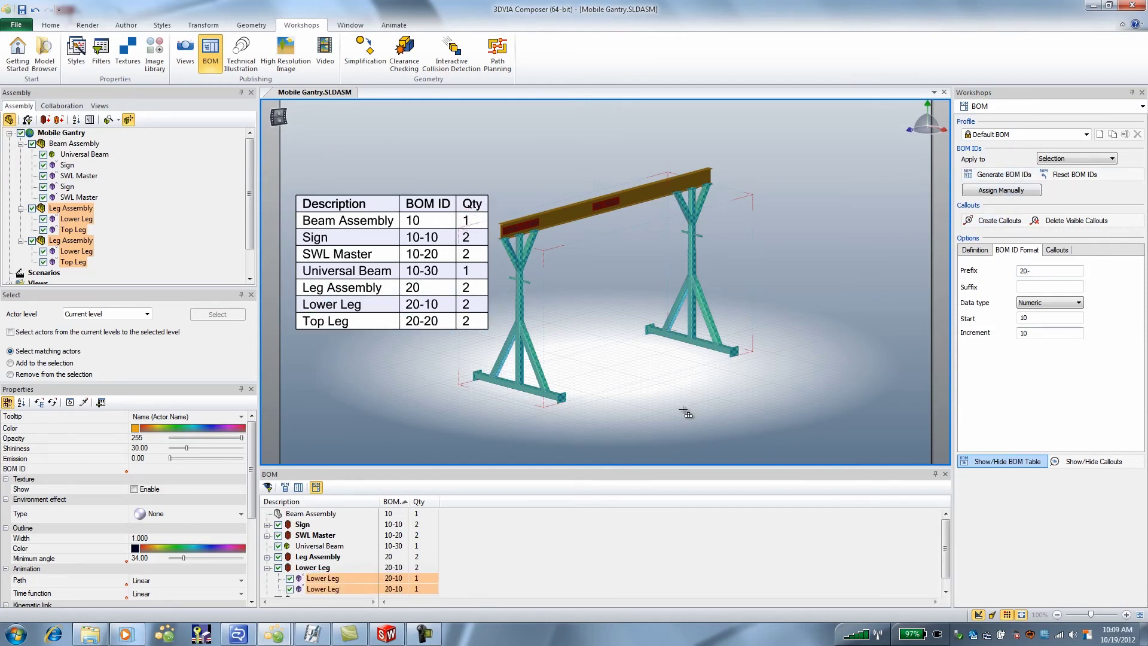
{"action": "left_click", "coordinate": [511, 587]}
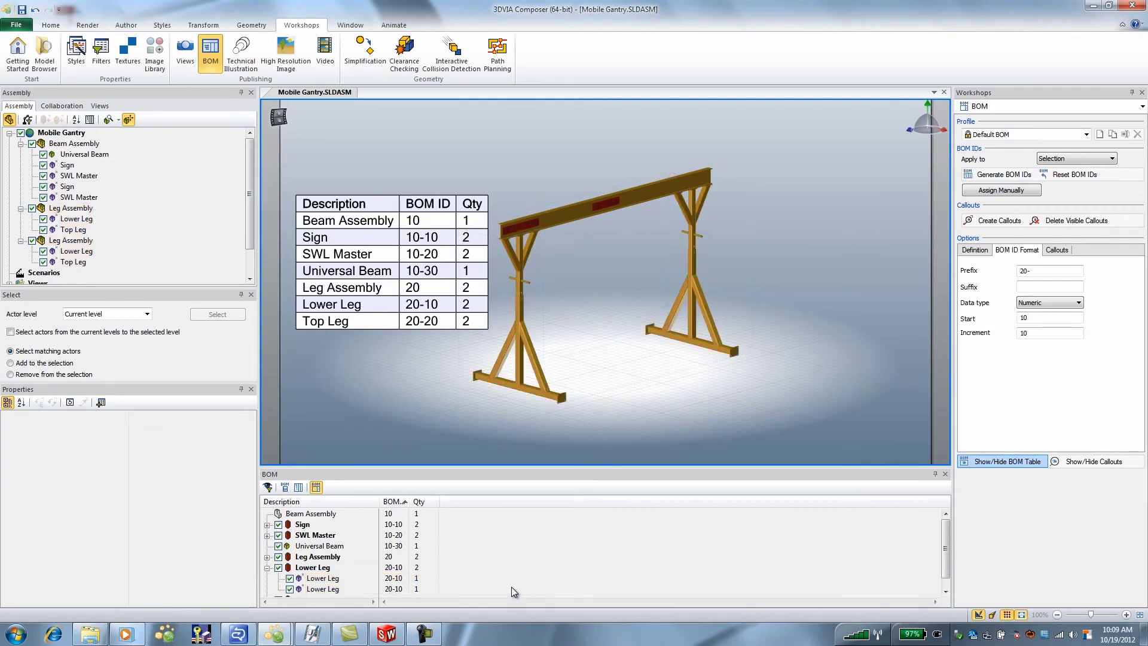
{"action": "left_click", "coordinate": [393, 502]}
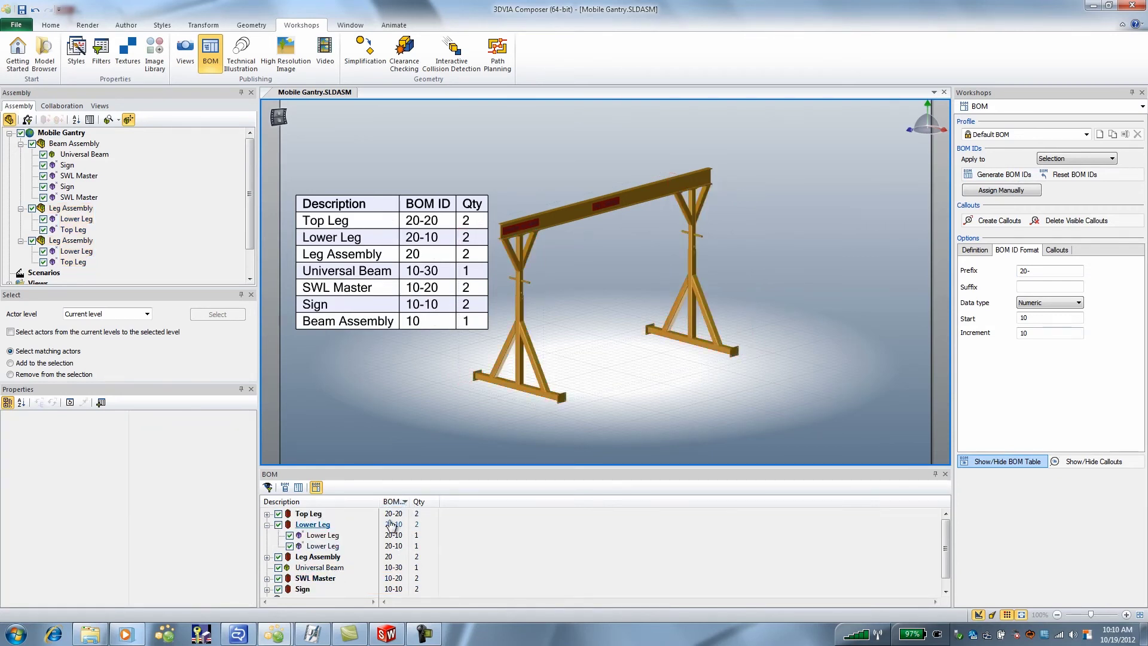
{"action": "left_click", "coordinate": [393, 502]}
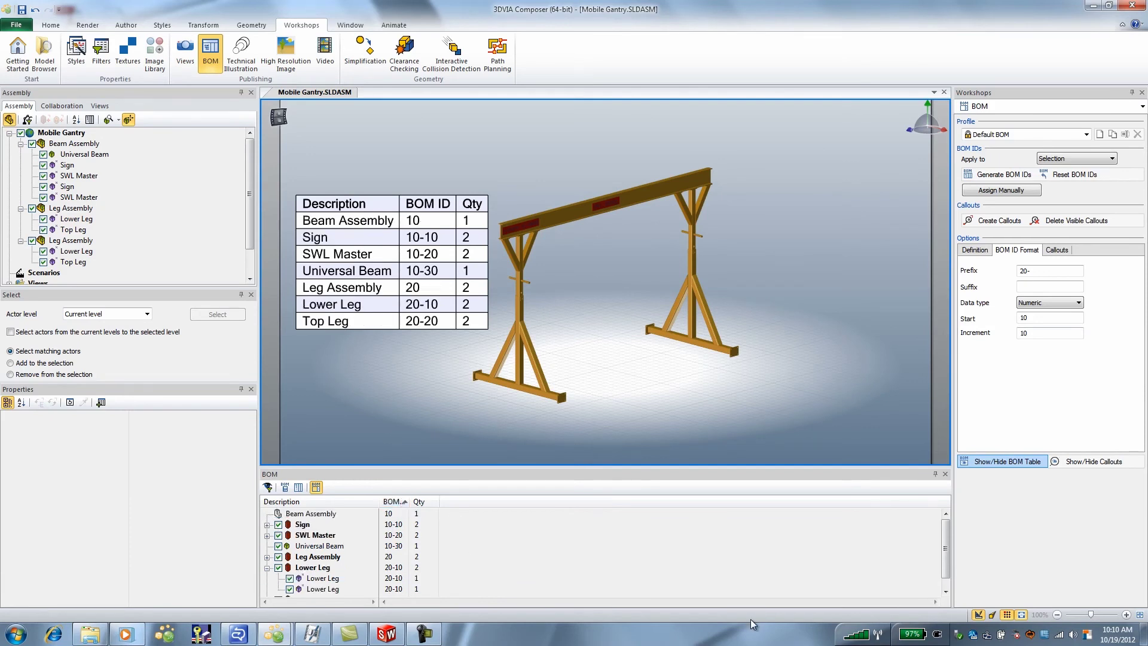